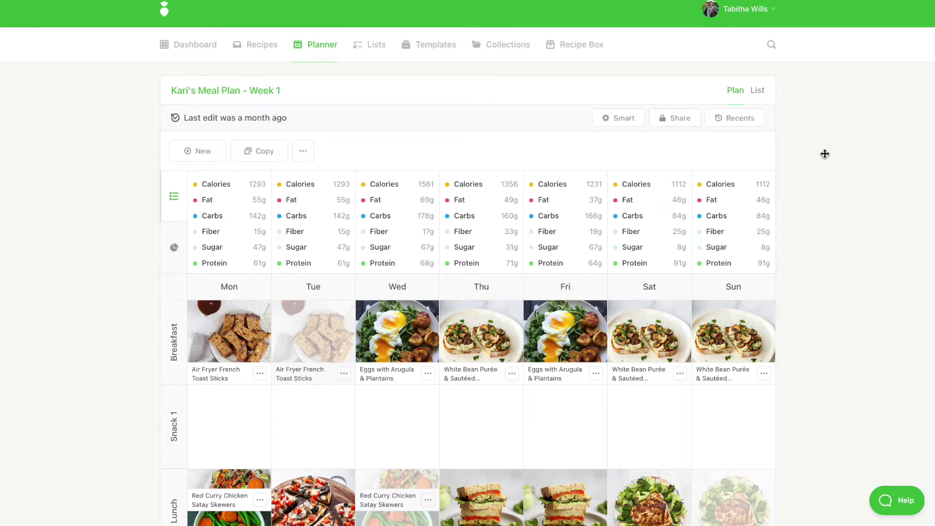
Step: Open the Insights breakdown for Monday's 1293 calories in Kari's Meal Plan - Week 1
left_click(253, 185)
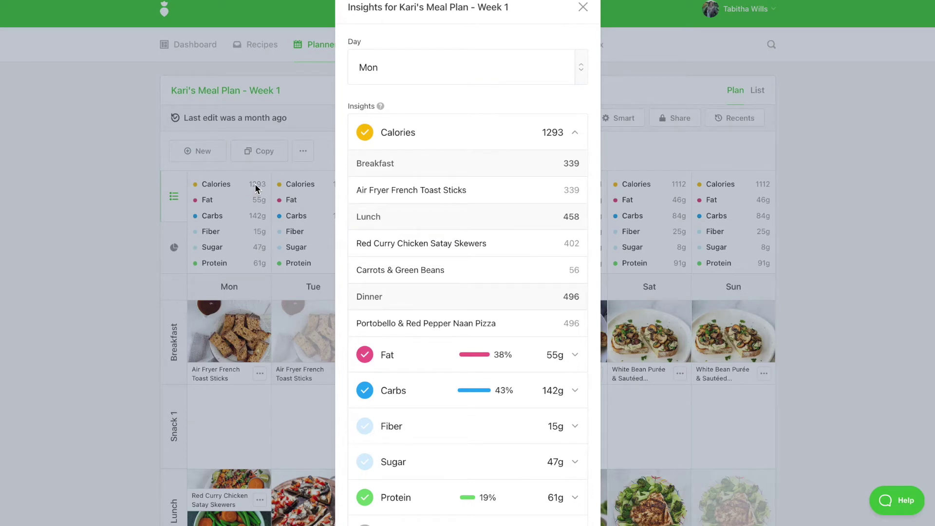
Step: Review Monday's per-meal calorie, fat and carb breakdowns, then close Insights
left_click(569, 143)
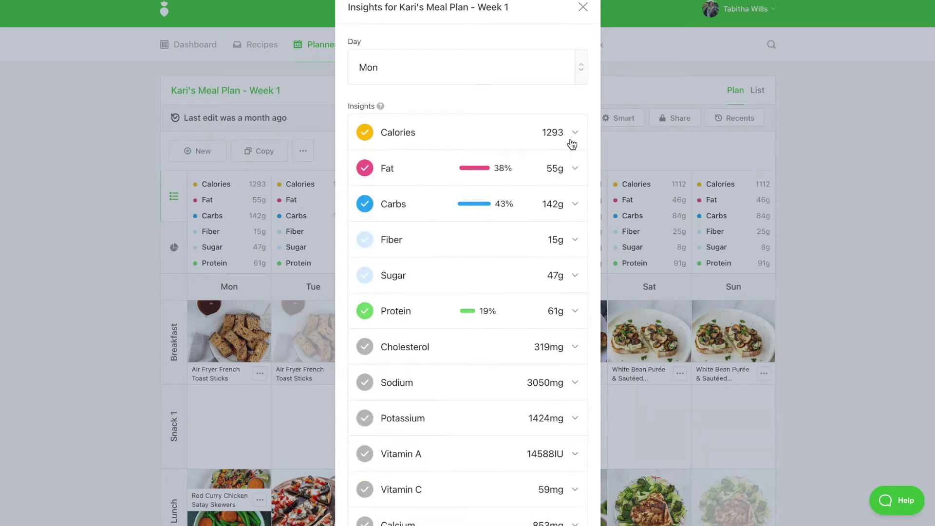
left_click(567, 168)
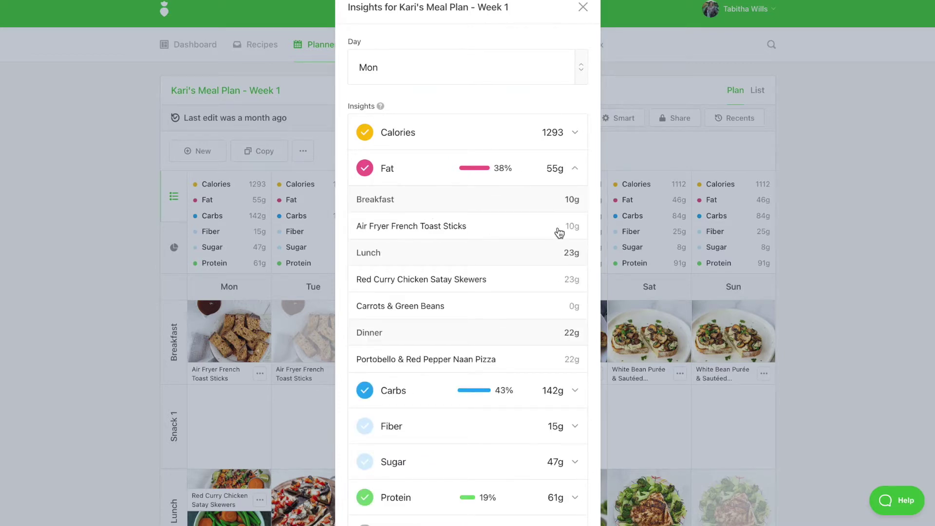
left_click(574, 171)
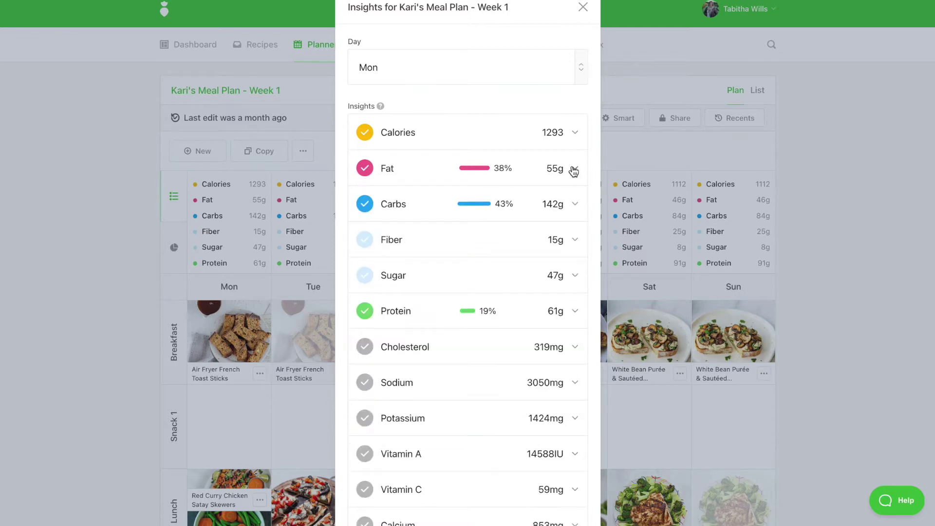
left_click(570, 203)
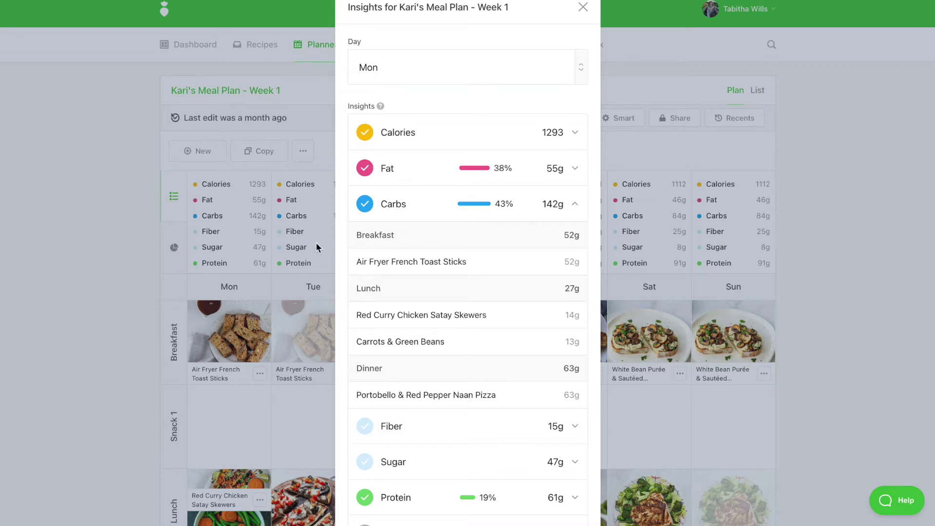
left_click(138, 240)
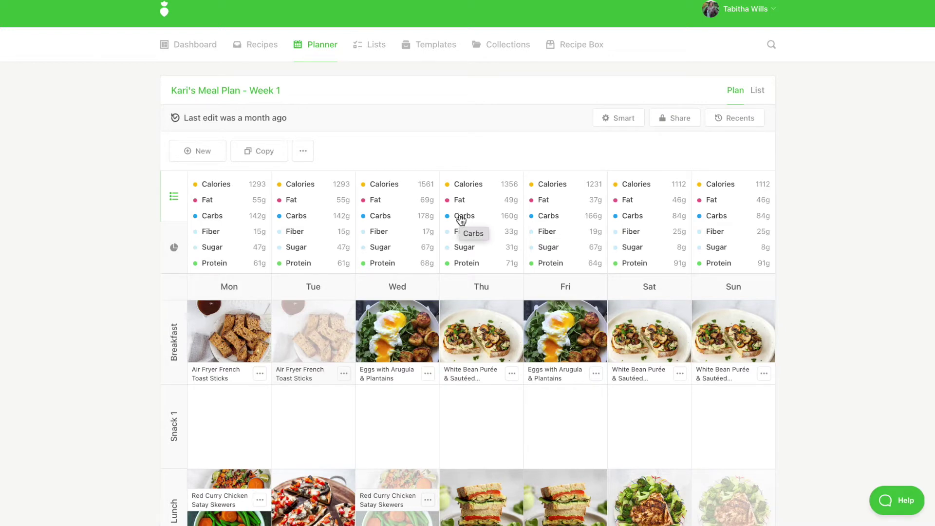
Step: Show Monday's protein per meal: 10g breakfast, 39g lunch, 12g dinner, 61g total
left_click(258, 185)
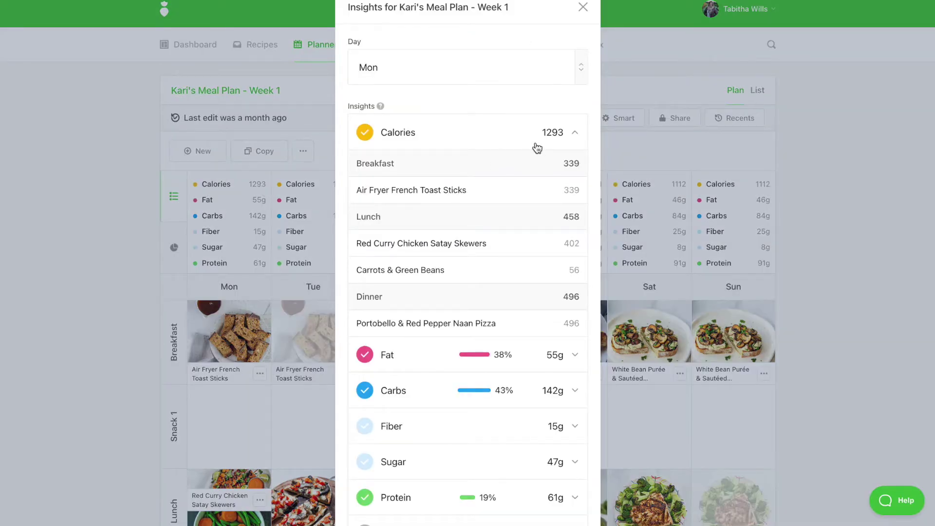
left_click(574, 497)
scroll(525, 431, "down", 3)
scroll(521, 422, "down", 3)
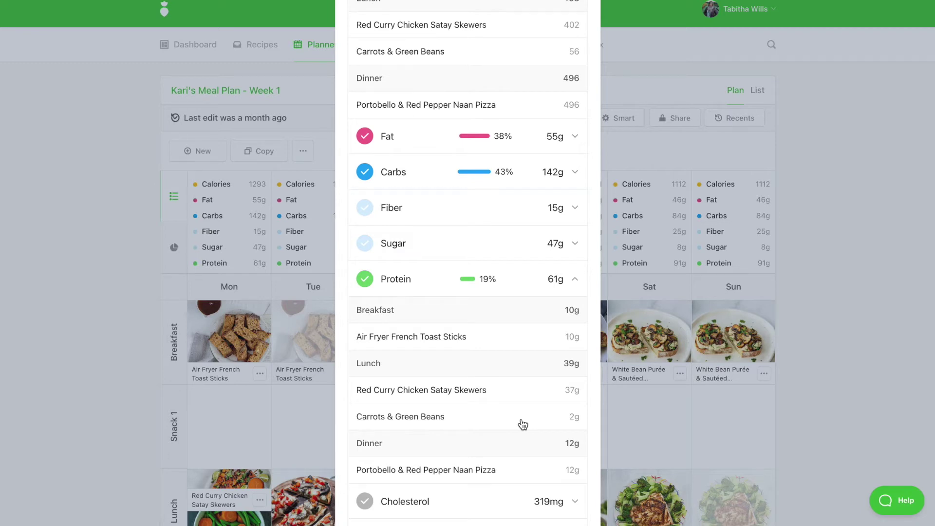
Step: Remove Air Fryer French Toast Sticks from Monday and Tuesday breakfast and save
left_click(436, 343)
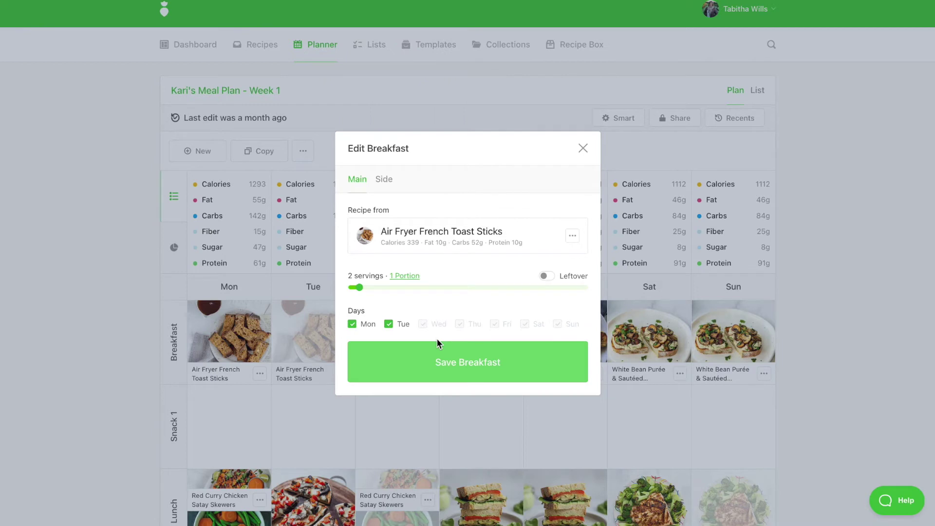
left_click(353, 325)
left_click(388, 324)
left_click(456, 350)
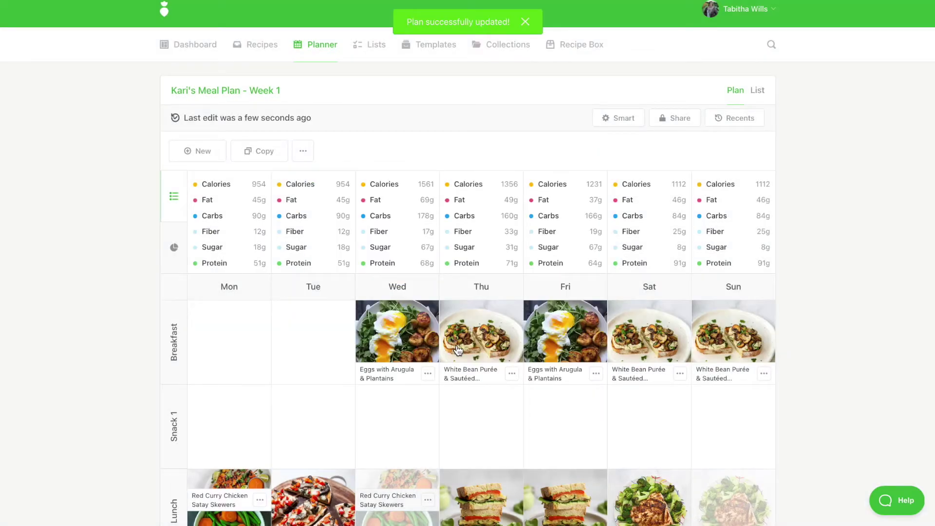
left_click(262, 49)
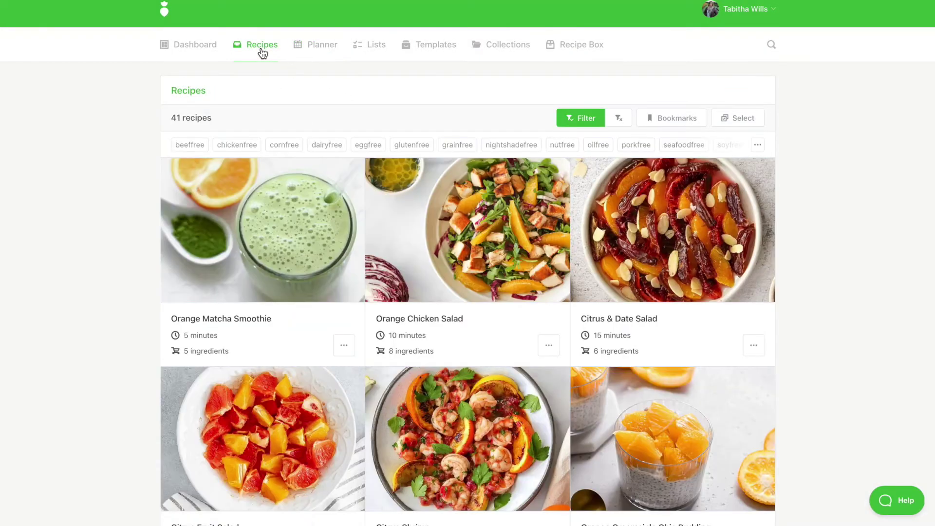
Step: Filter recipes to the breakfast tag with at least 449 calories and 21g protein (82 results)
left_click(619, 119)
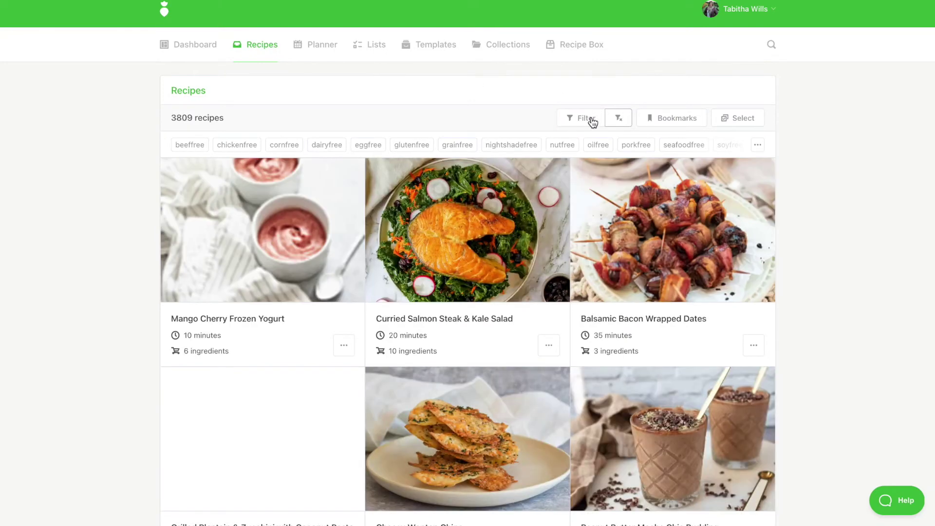
left_click(591, 120)
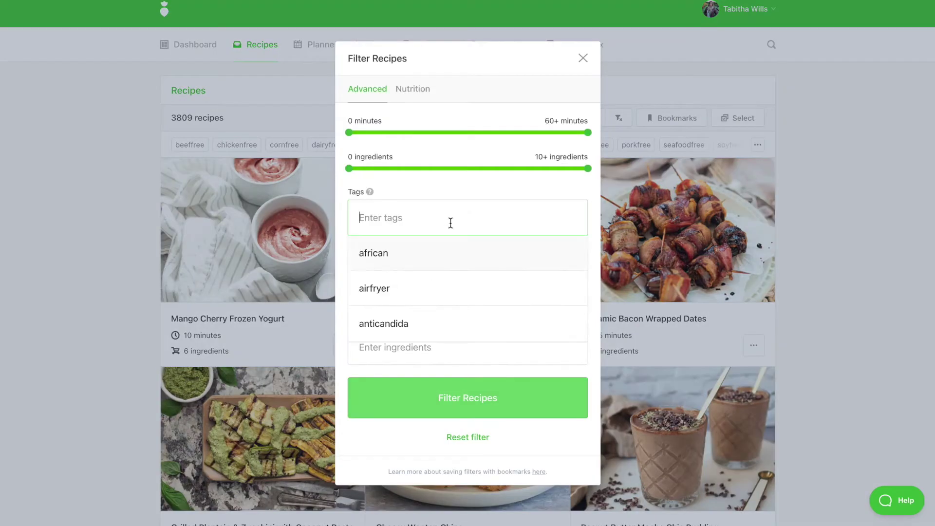
type("break")
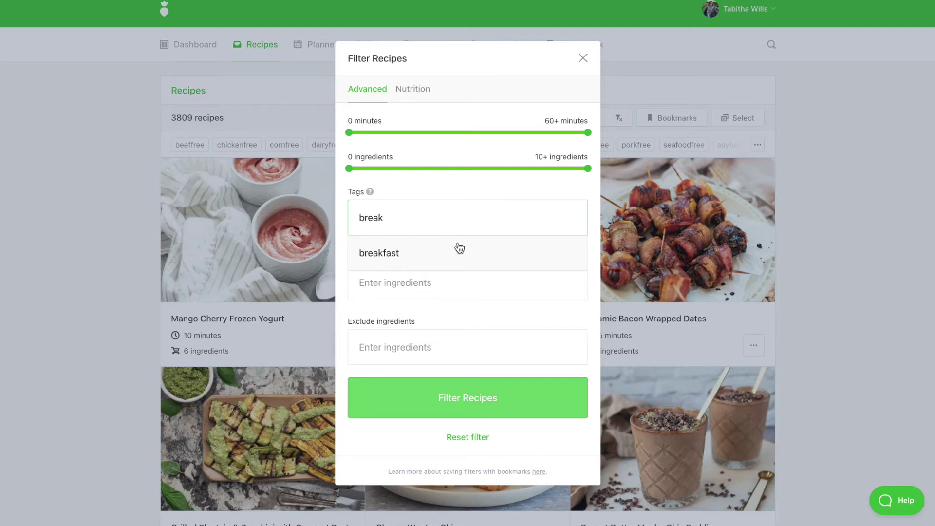
left_click(455, 248)
left_click(410, 89)
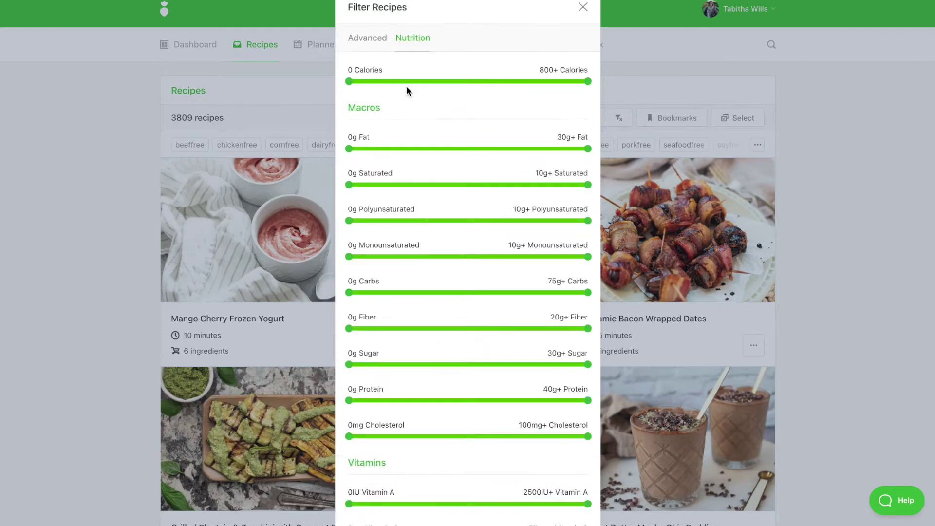
left_click_drag(351, 88, 485, 89)
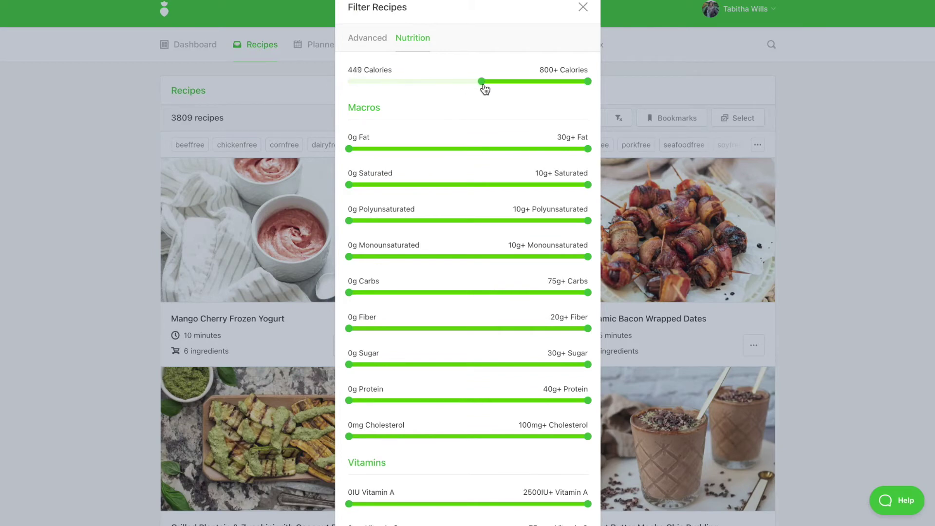
left_click_drag(350, 402, 467, 409)
scroll(434, 346, "down", 15)
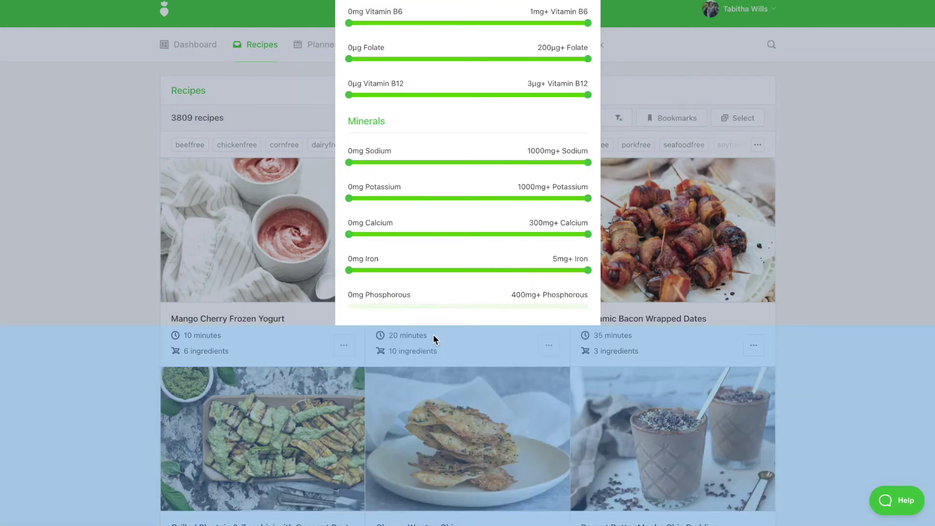
left_click(427, 455)
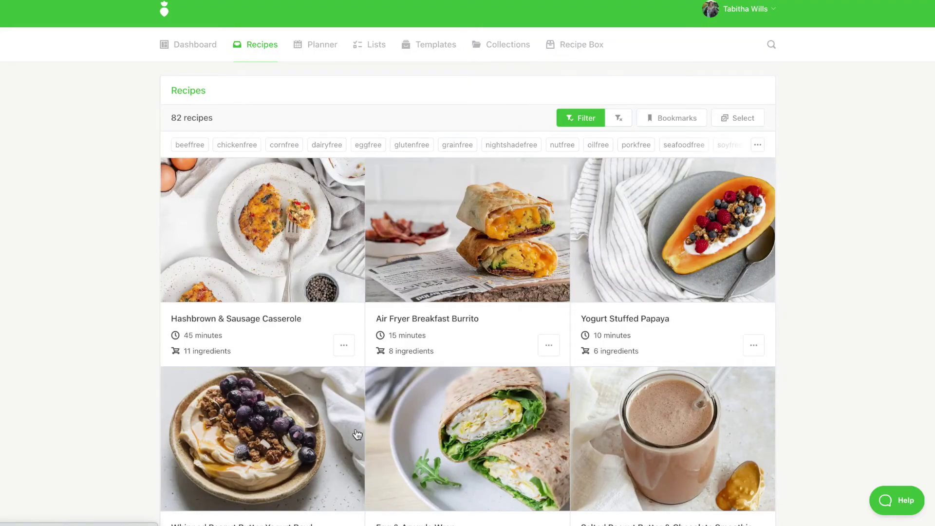
Step: Add Air Fryer Breakfast Burrito as a 2-serving breakfast on Monday and Tuesday
left_click(547, 346)
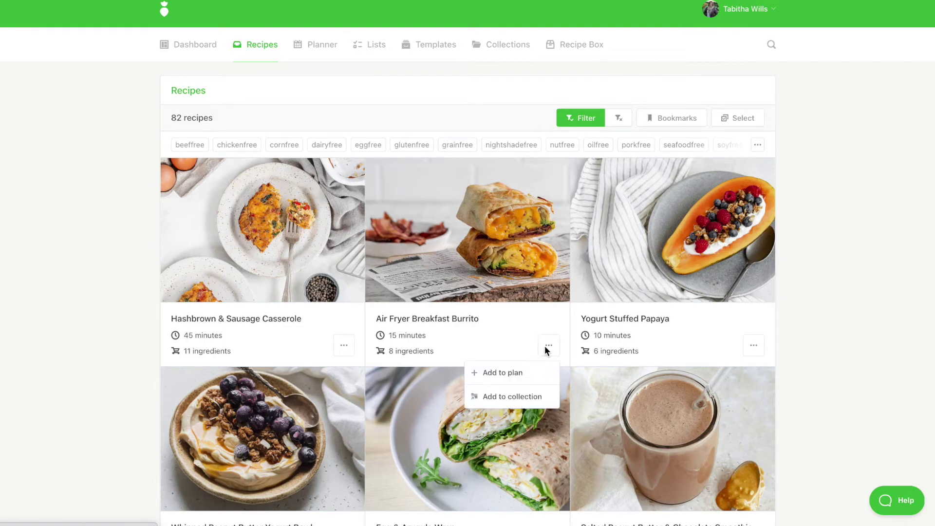
left_click(522, 377)
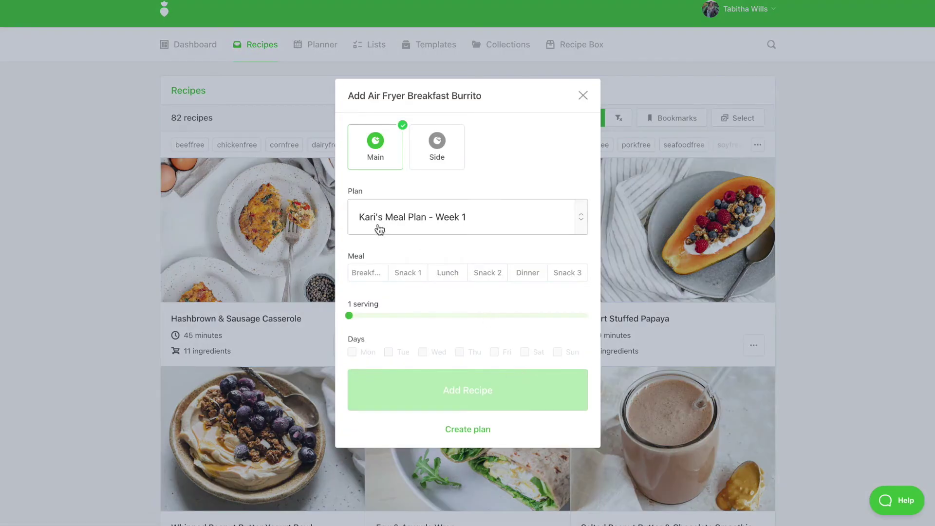
left_click(366, 278)
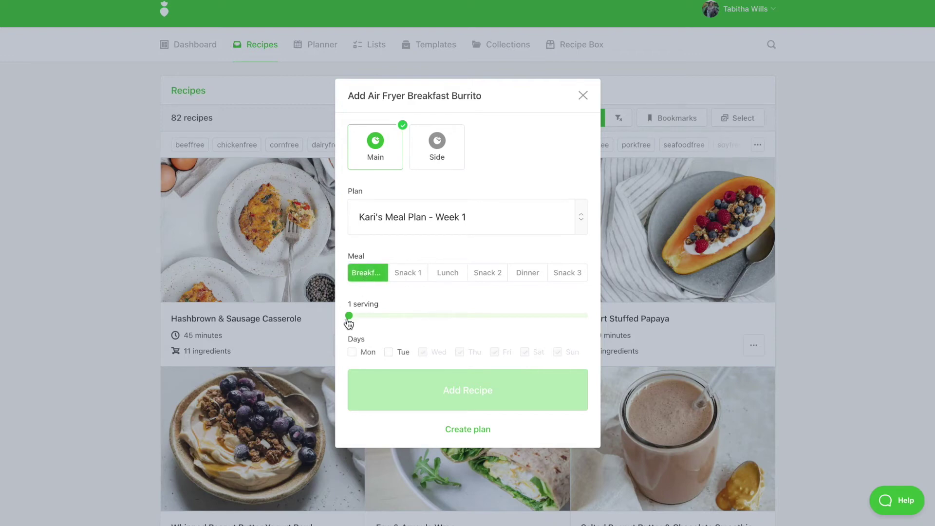
left_click_drag(350, 317, 366, 318)
left_click(353, 352)
left_click(389, 353)
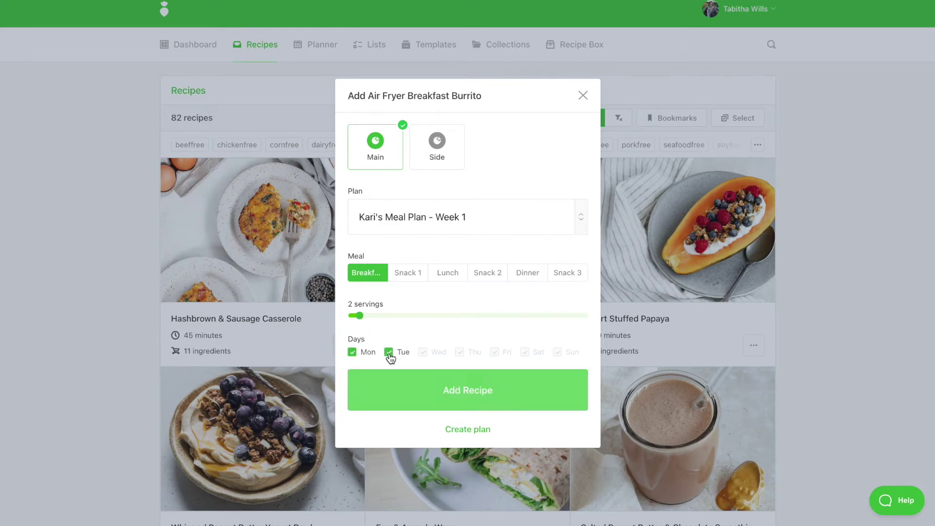
left_click(479, 382)
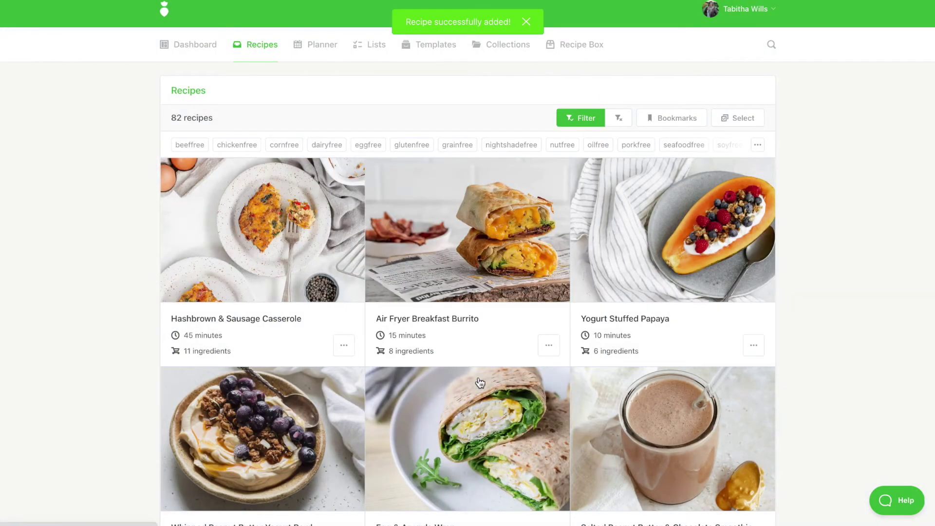
left_click(310, 46)
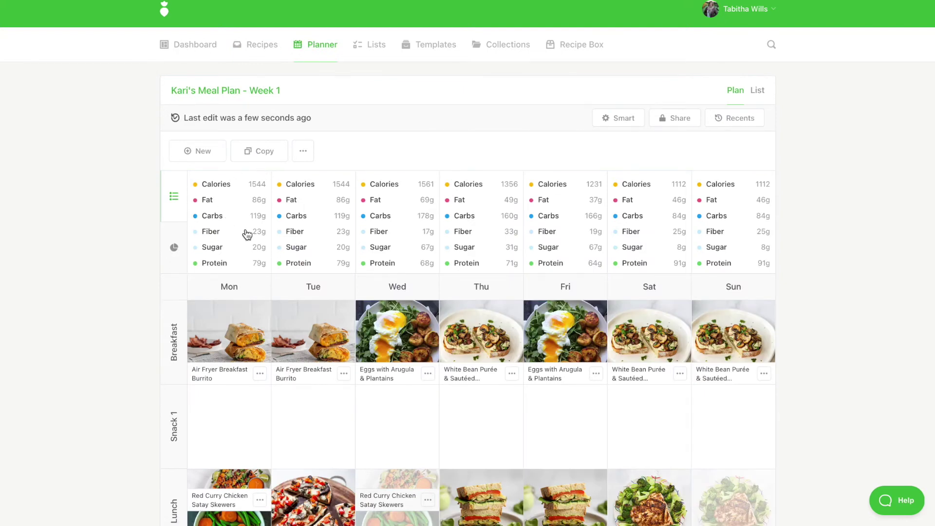
left_click(235, 185)
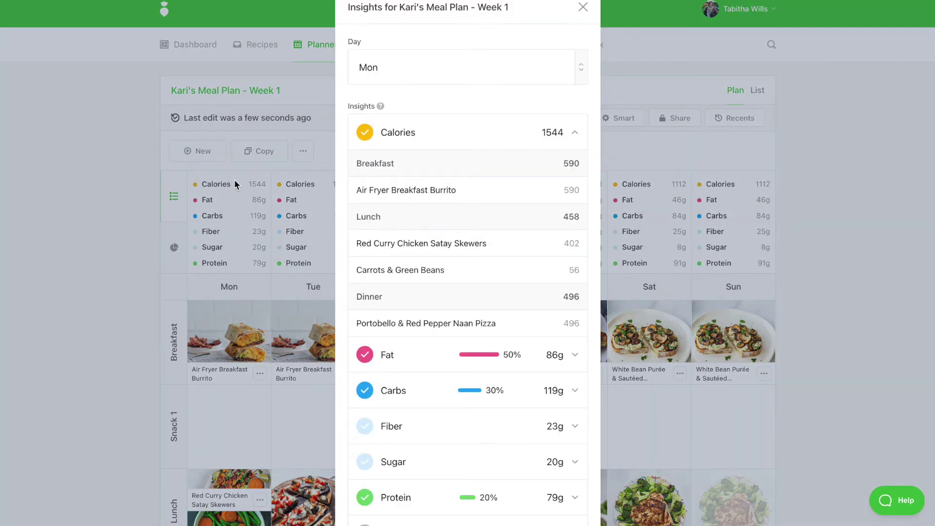
left_click(462, 81)
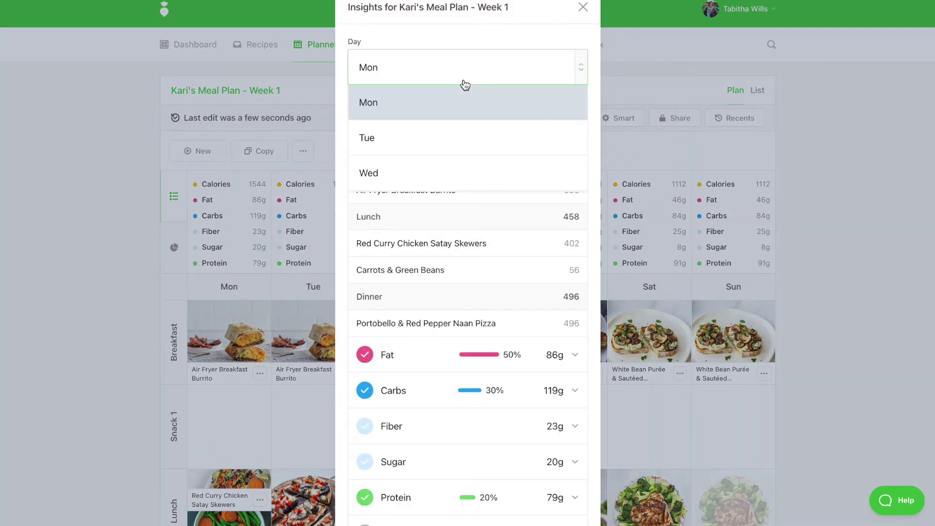
left_click(436, 139)
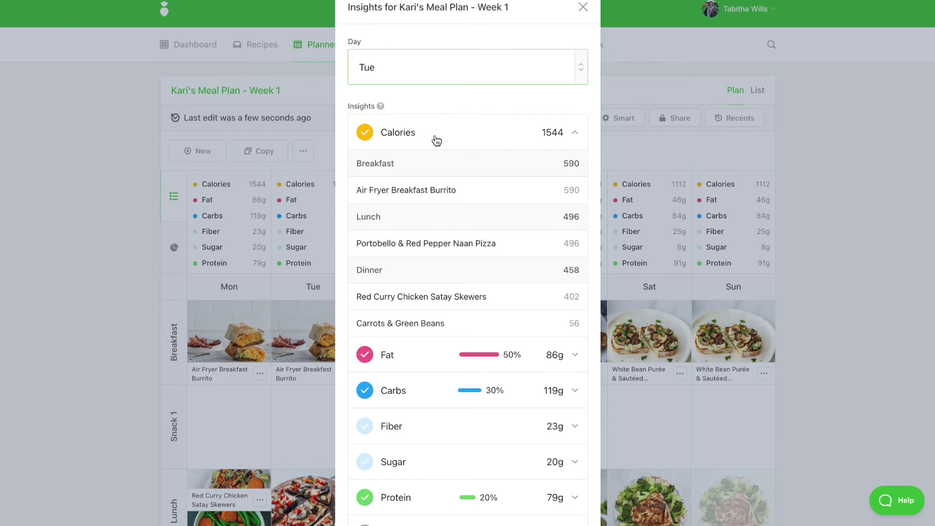
left_click(667, 221)
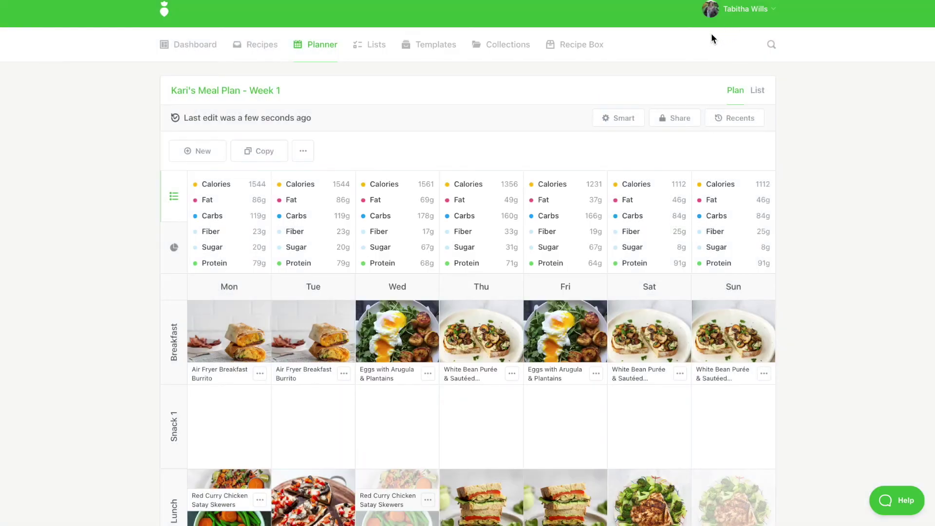
Step: Stop tracking Magnesium, Vitamin K and Iron in profile preferences and save them
left_click(722, 12)
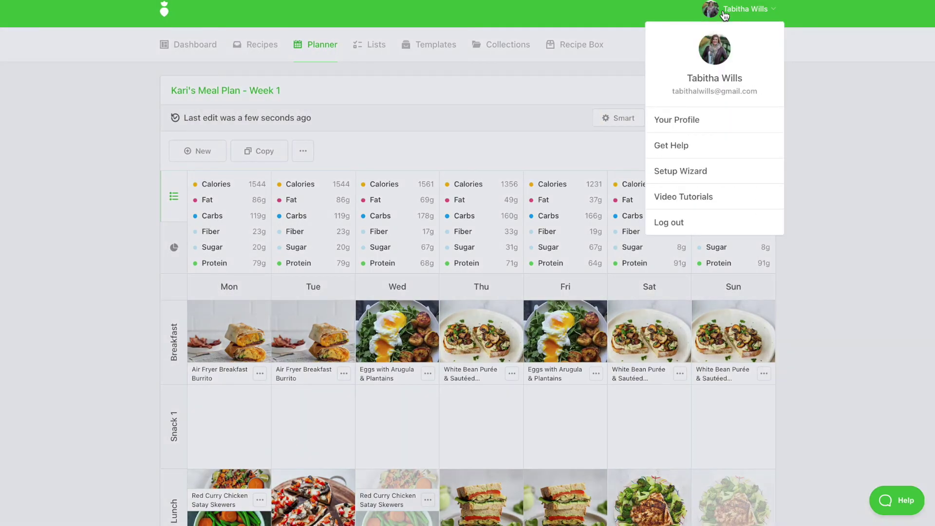
left_click(679, 124)
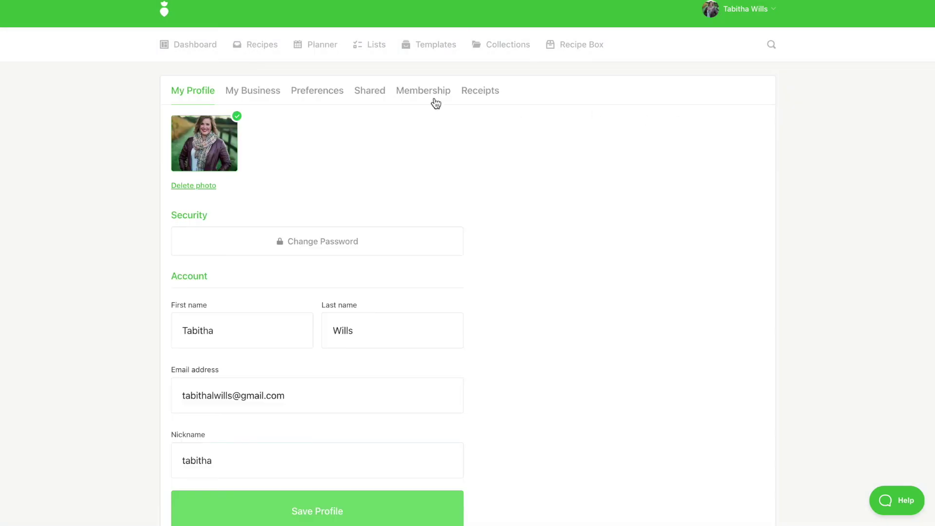
left_click(311, 93)
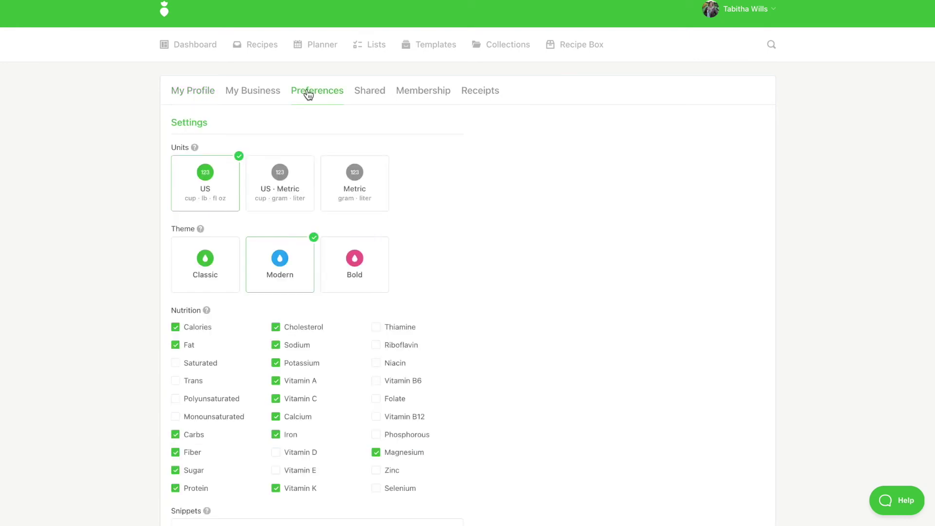
scroll(107, 317, "down", 3)
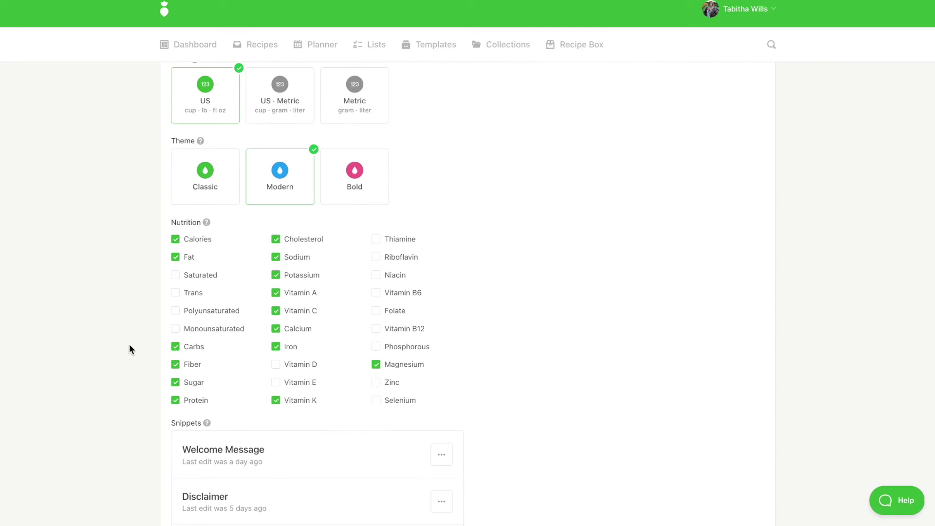
left_click(376, 364)
left_click(276, 401)
left_click(276, 347)
scroll(448, 378, "down", 6)
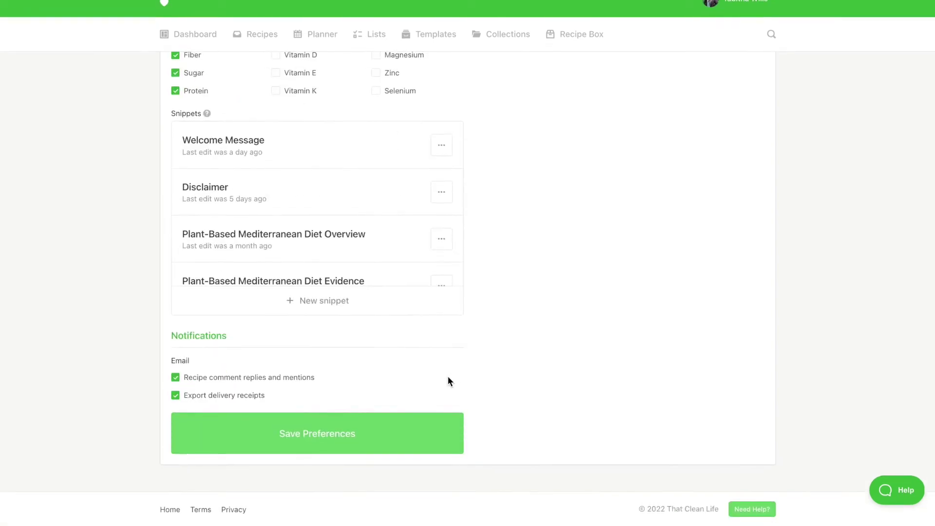
left_click(362, 438)
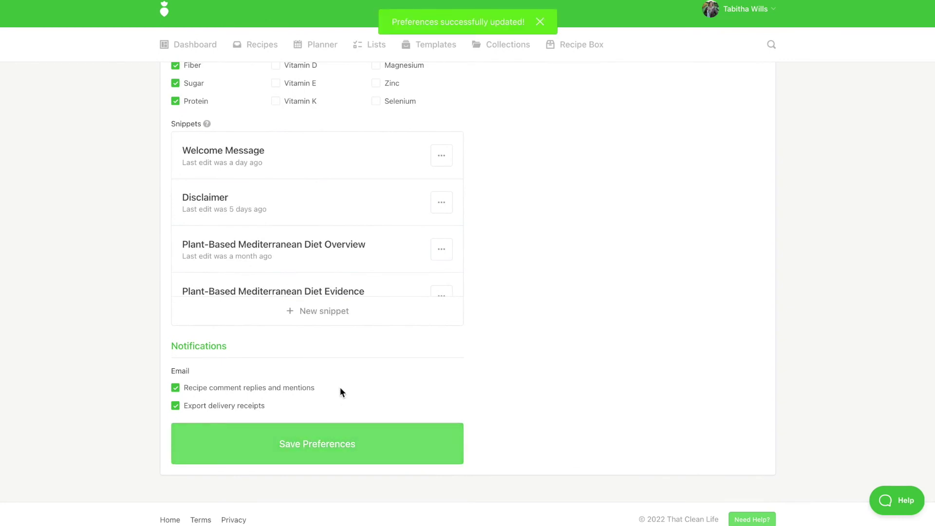
left_click(322, 45)
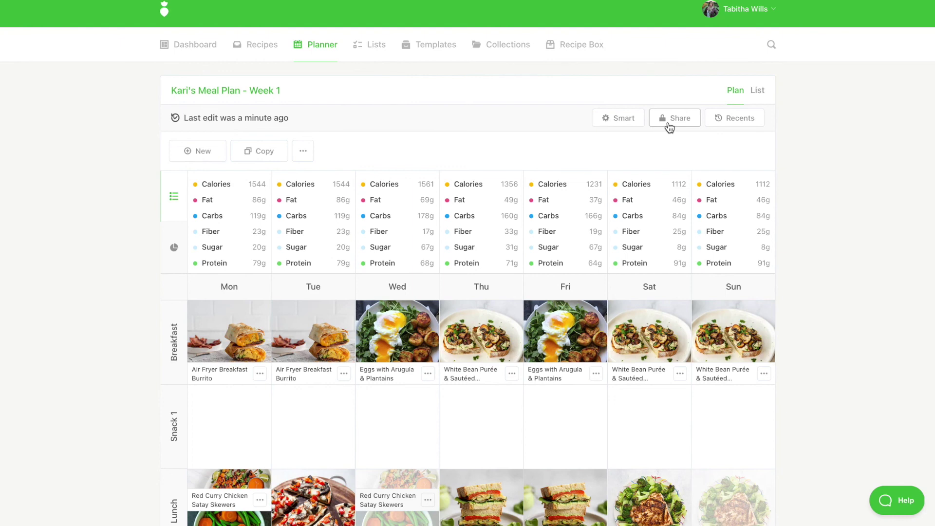
Step: Share the meal plan via view-only link with Nutrition Facts visible to viewers
left_click(669, 128)
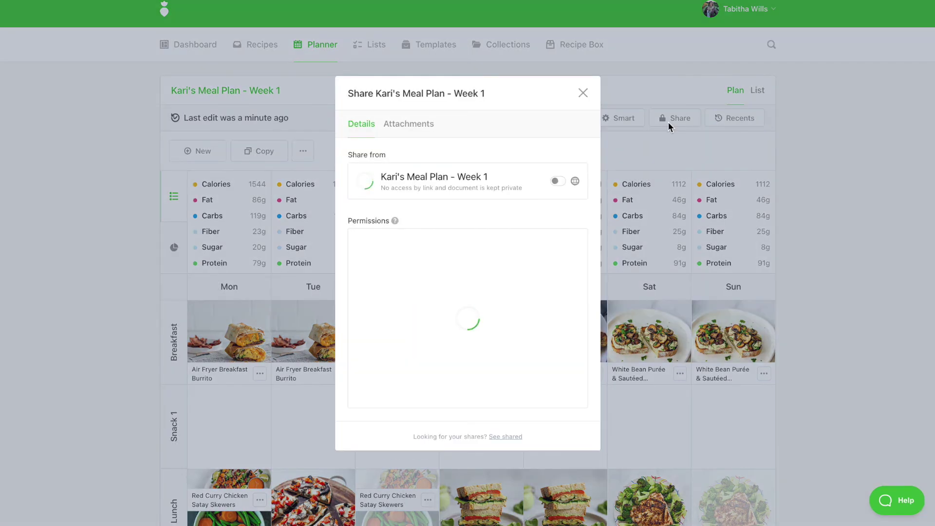
left_click(564, 164)
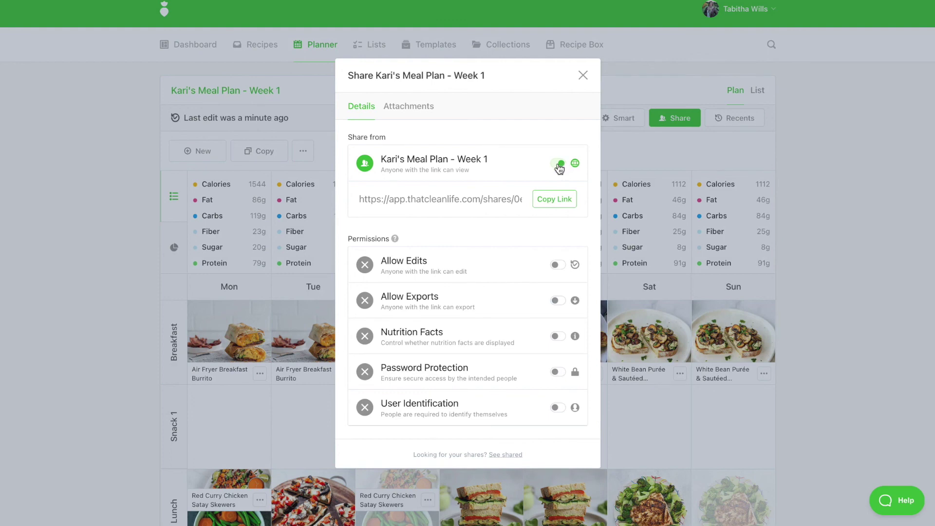
left_click(558, 337)
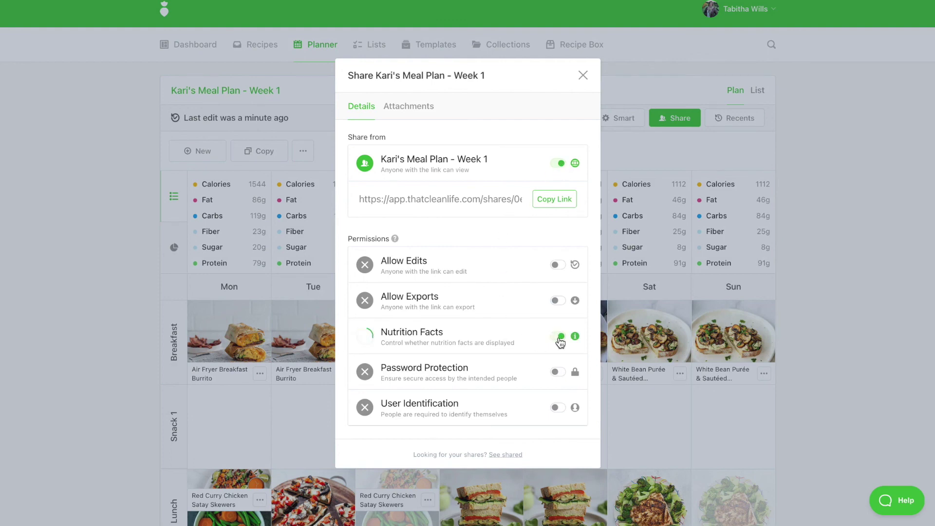